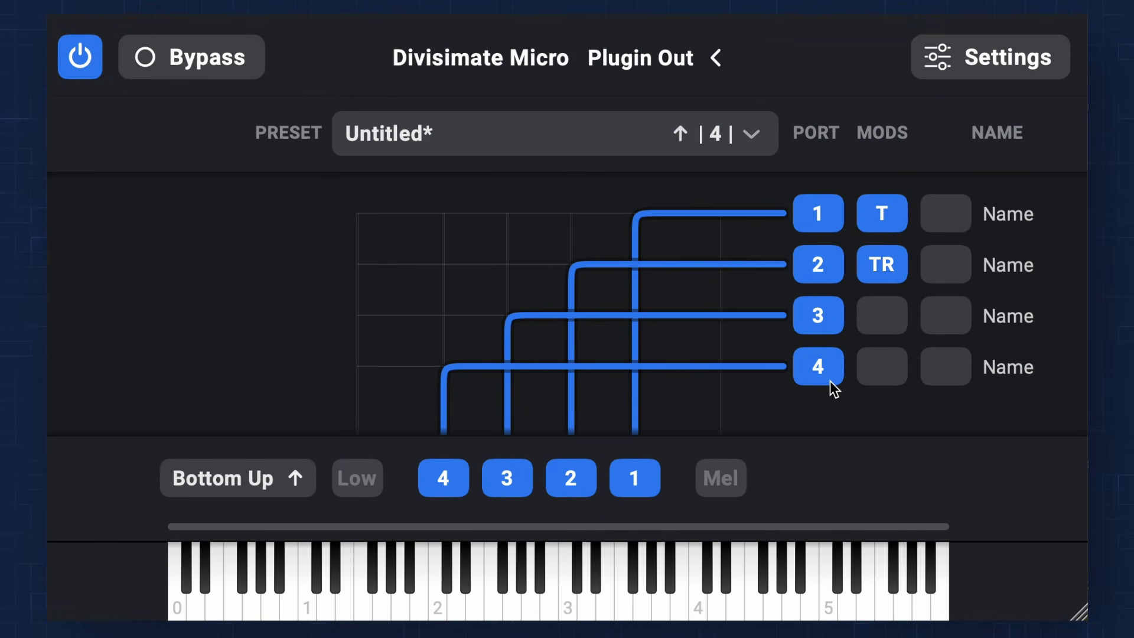
Route port 2 to voice 3 and port 3 to voice 2, and look at the available voice allocation modes.
{"action": "left_click_drag", "start_coordinate": [593, 261], "coordinate": [519, 264]}
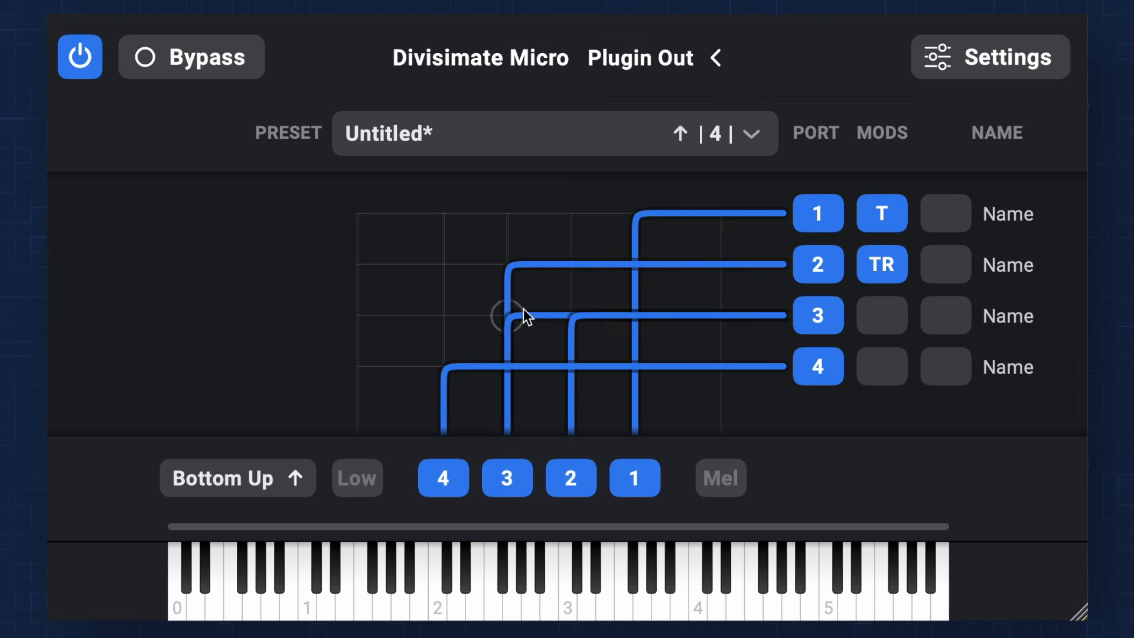
{"action": "left_click", "coordinate": [295, 482]}
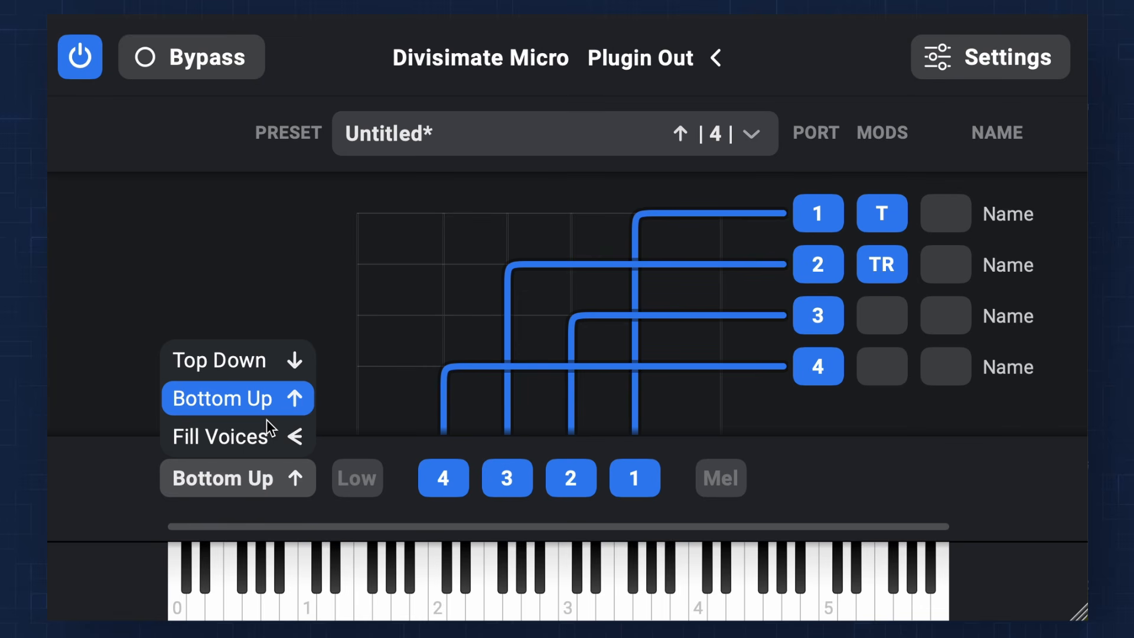
{"action": "left_click", "coordinate": [265, 461]}
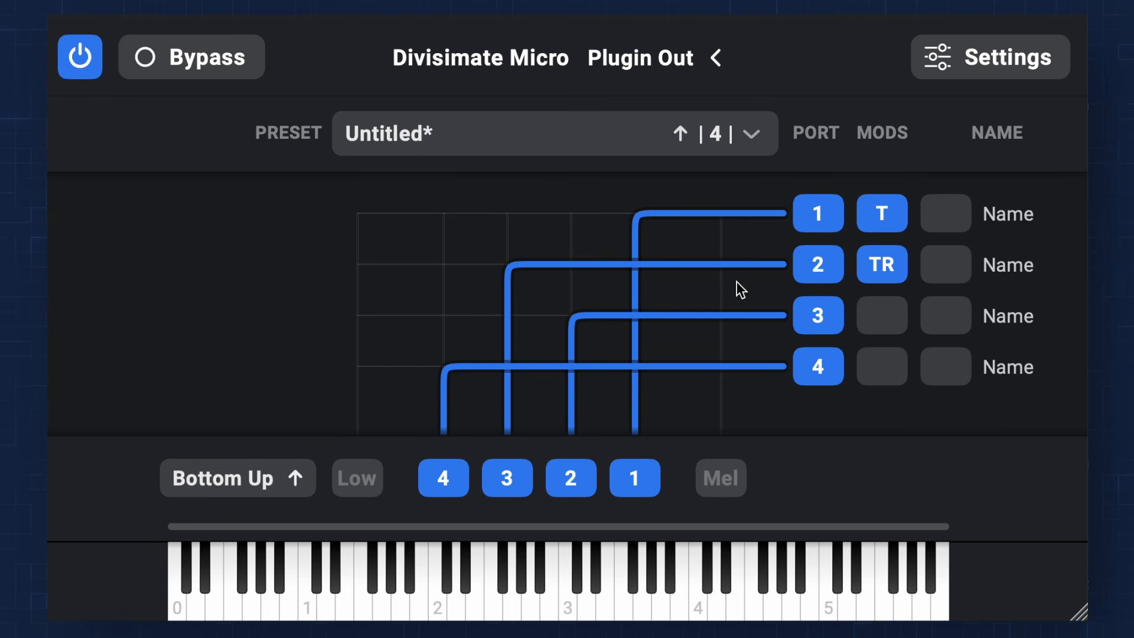
Look at port 1's Transposer settings and the preset file options without changing anything.
{"action": "left_click", "coordinate": [884, 220]}
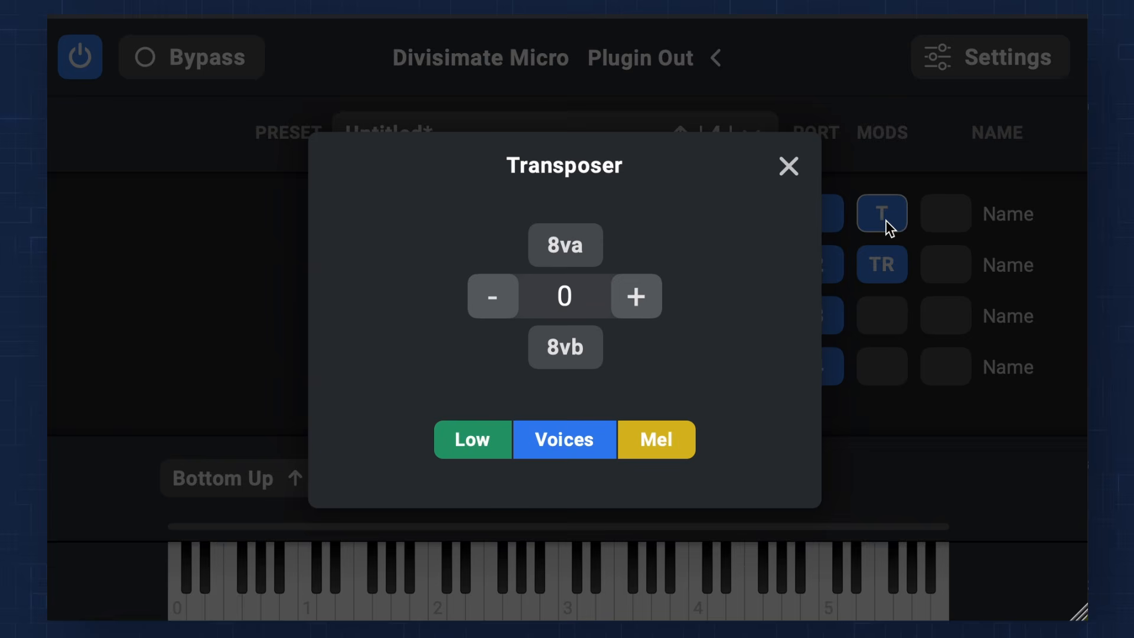
{"action": "left_click", "coordinate": [888, 339]}
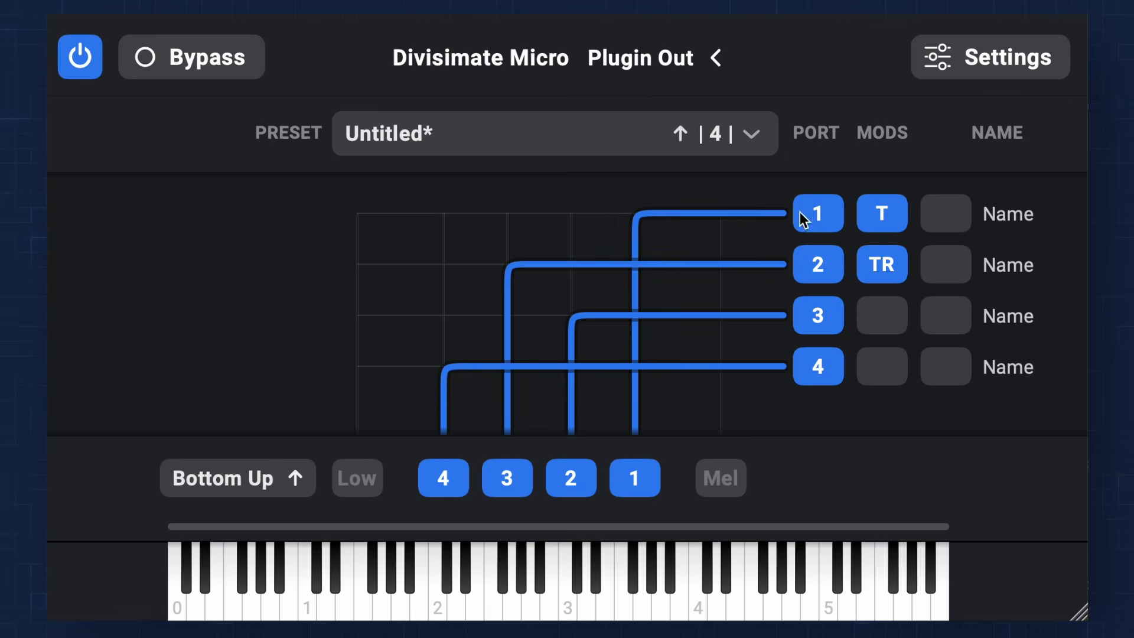
{"action": "left_click", "coordinate": [393, 134]}
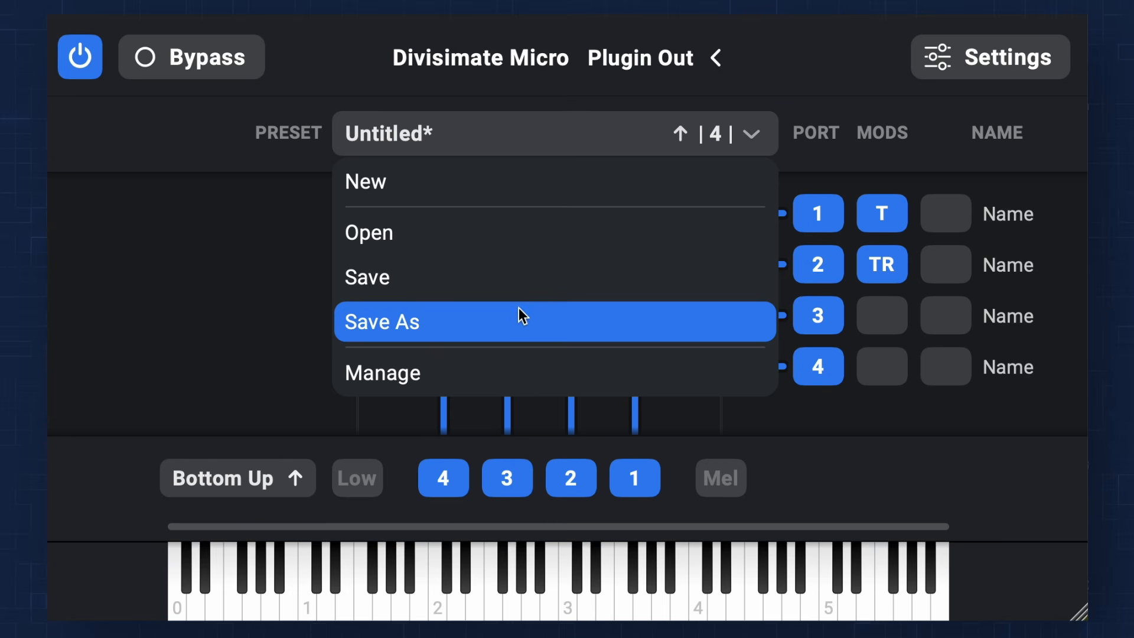
{"action": "left_click", "coordinate": [848, 139]}
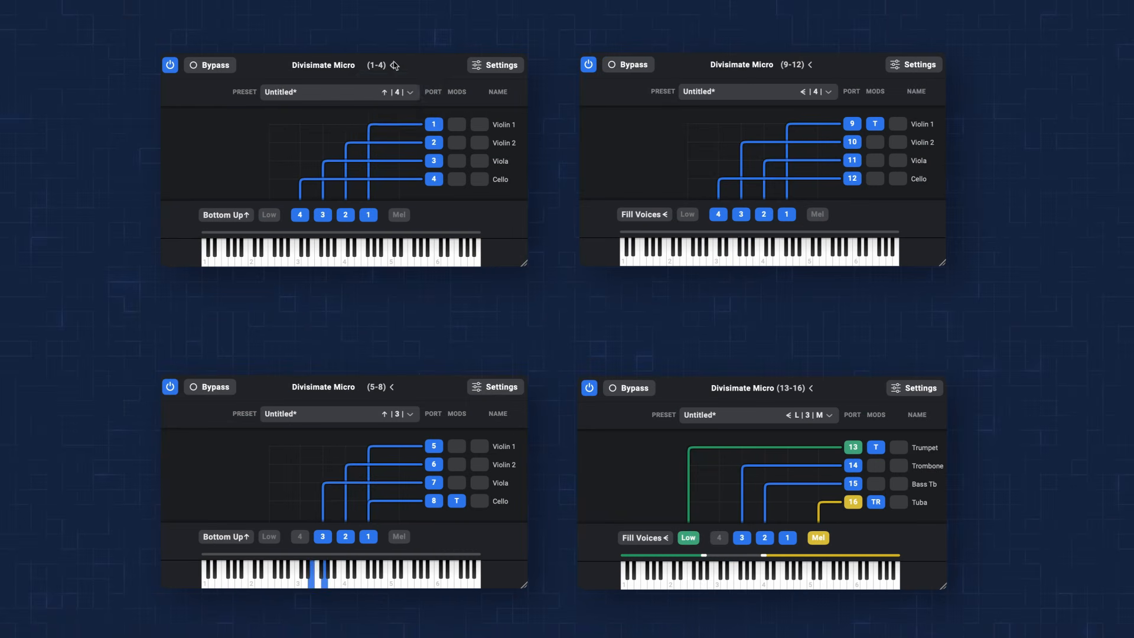
Set the port range of the instance using ports 1-4 to Port 5 - 8.
{"action": "left_click", "coordinate": [393, 65]}
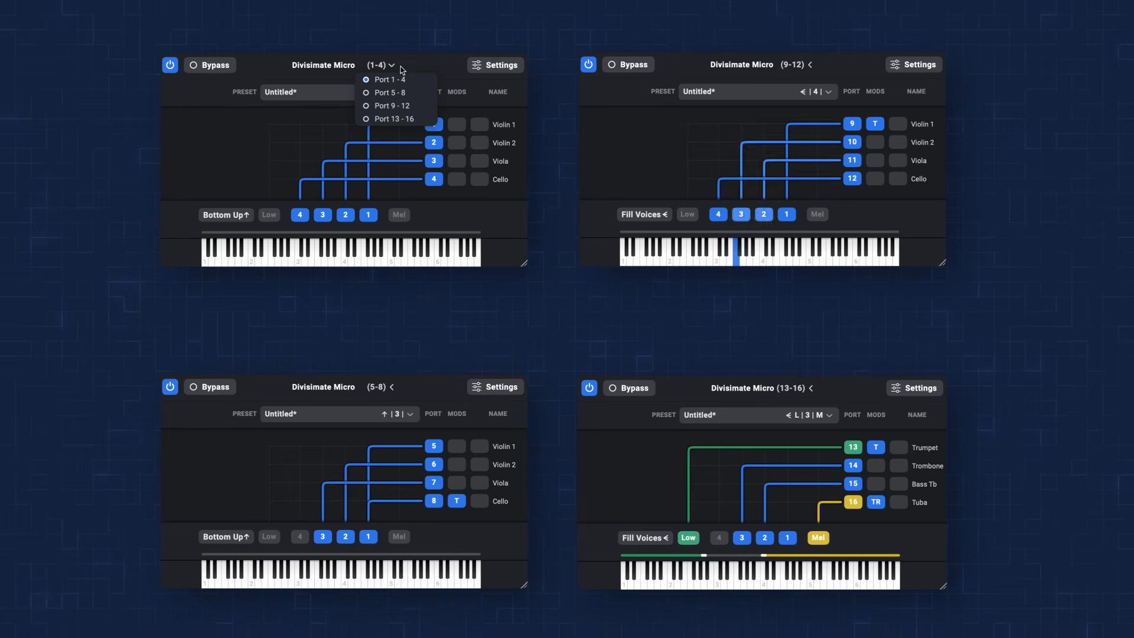
{"action": "left_click", "coordinate": [406, 92]}
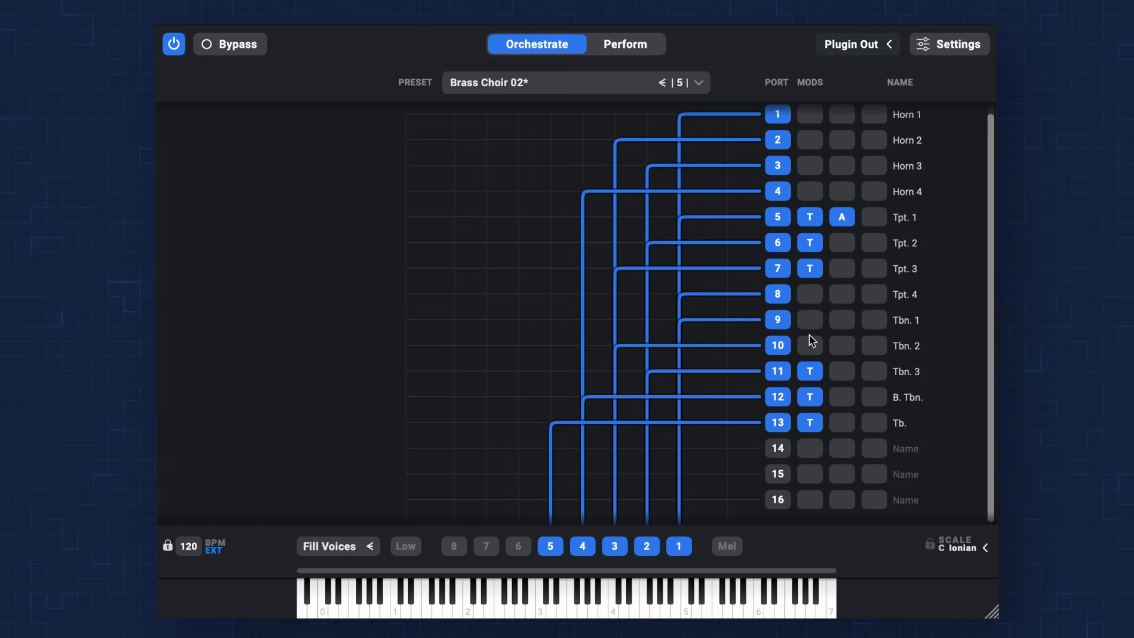
Look over the ports of the Brass Choir 02 preset and raise its number of active voices to 8.
{"action": "scroll", "coordinate": [810, 353], "scroll_direction": "up", "scroll_amount": 1}
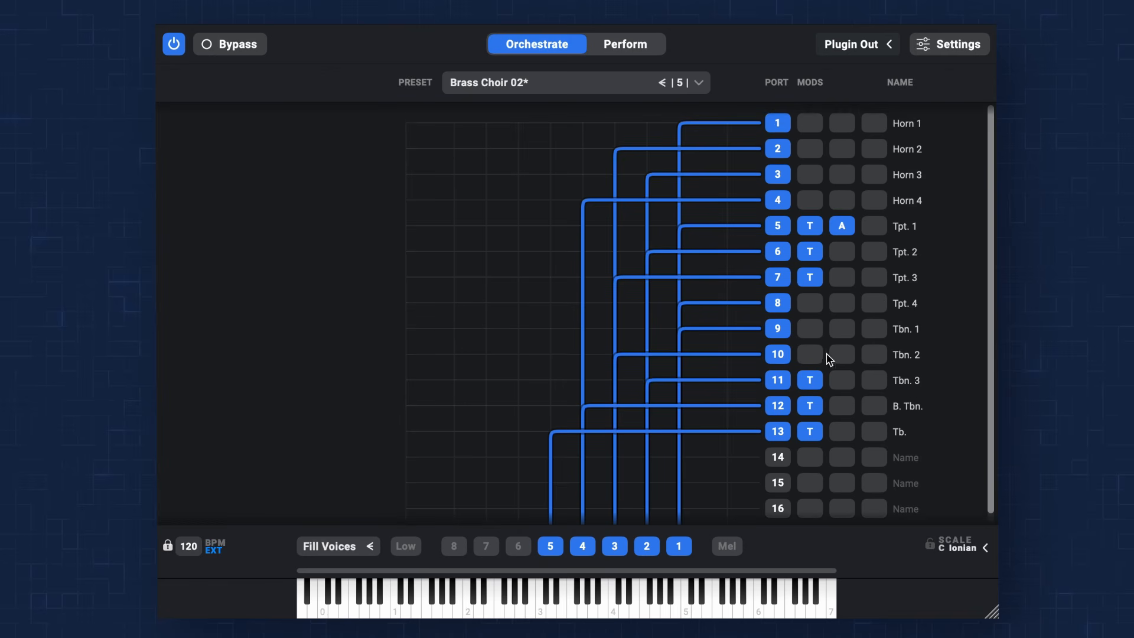
{"action": "scroll", "coordinate": [873, 309], "scroll_direction": "down", "scroll_amount": 1}
{"action": "scroll", "coordinate": [760, 267], "scroll_direction": "up", "scroll_amount": 1}
{"action": "left_click", "coordinate": [454, 547]}
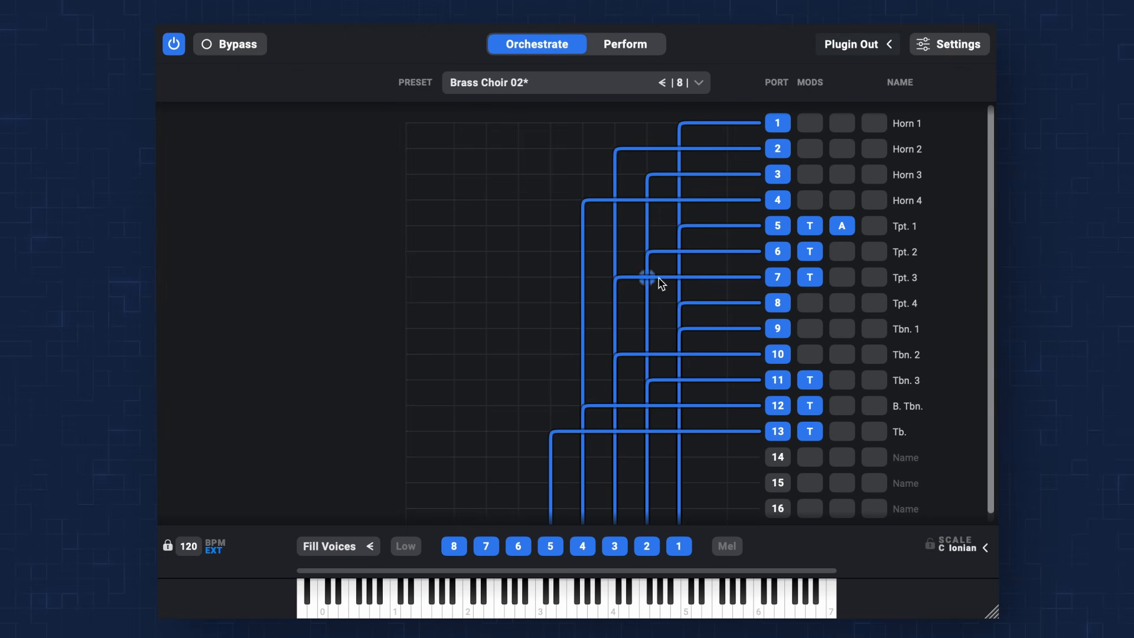
Lock Tpt. 1's Transposer to the global scale, toggle D#/Eb in the scale and shift the transposition one step down and back up.
{"action": "left_click", "coordinate": [818, 229]}
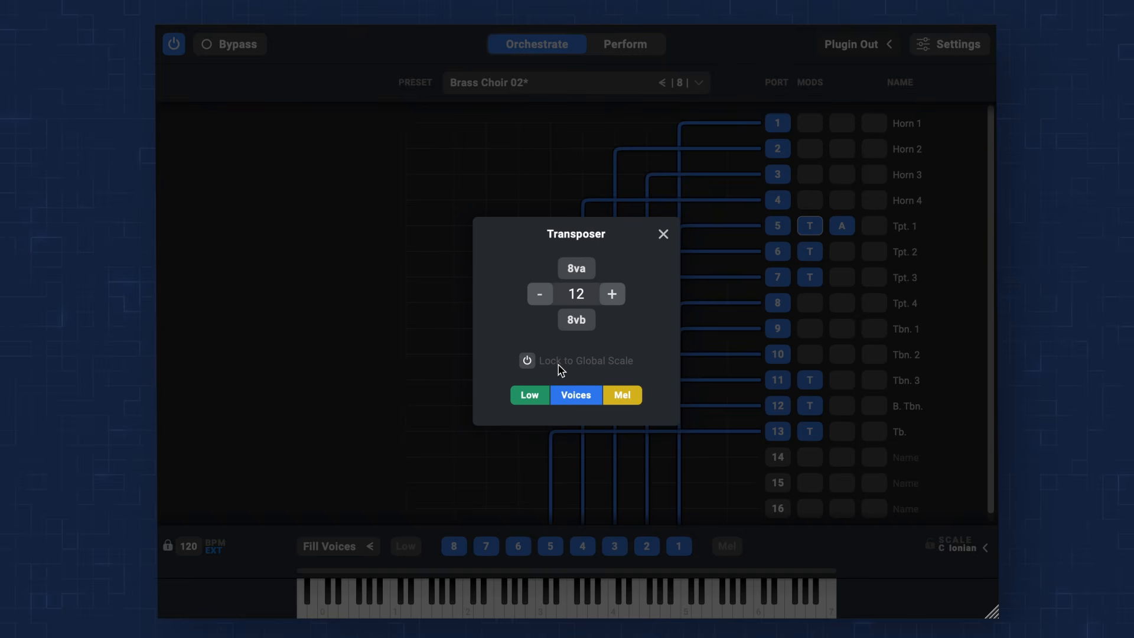
{"action": "left_click", "coordinate": [561, 363]}
{"action": "left_click", "coordinate": [683, 490]}
{"action": "left_click", "coordinate": [684, 490]}
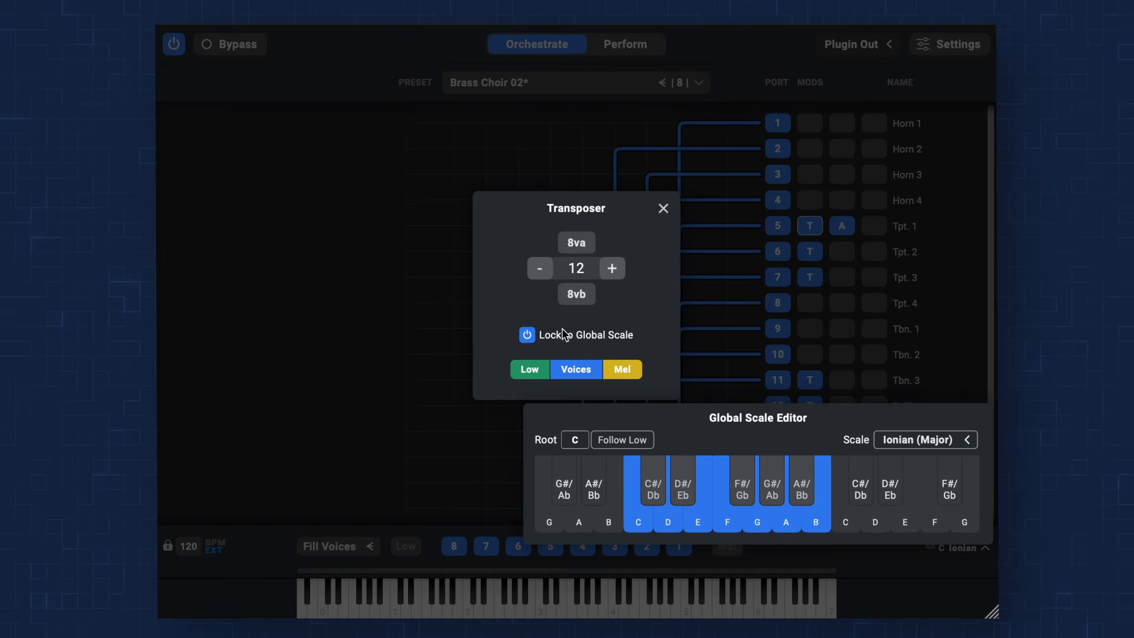
{"action": "left_click", "coordinate": [540, 268]}
{"action": "left_click", "coordinate": [611, 268]}
{"action": "left_click", "coordinate": [847, 248]}
In Tpt. 1's arpeggiator, add lane 1 and draw a curve that rises and falls across the 16 steps.
{"action": "left_click", "coordinate": [843, 227]}
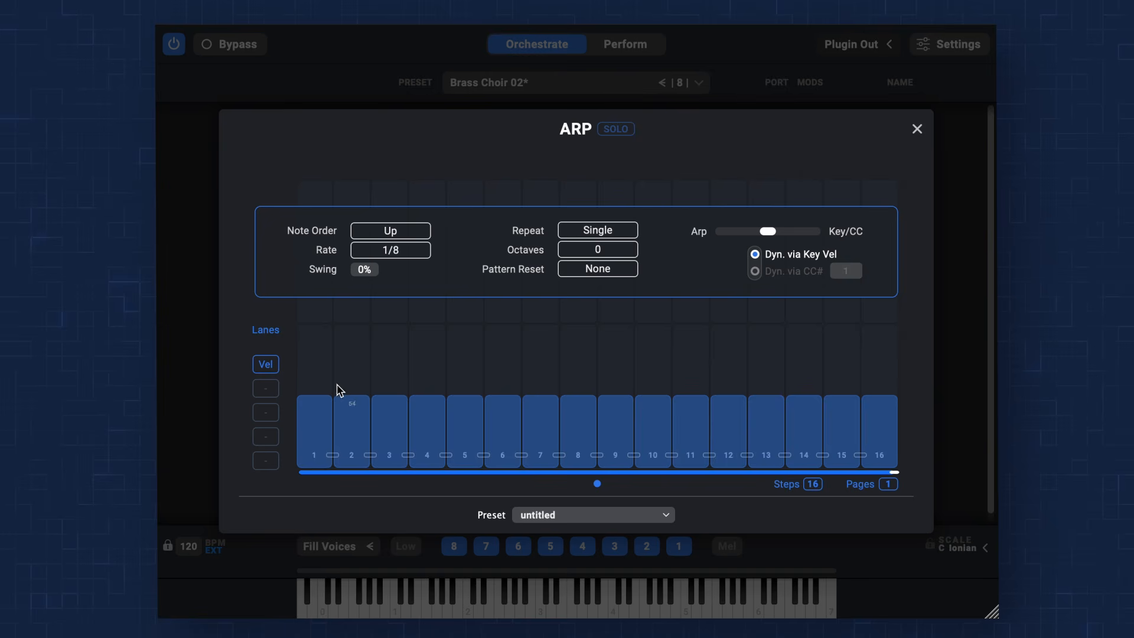
{"action": "left_click", "coordinate": [265, 388]}
{"action": "left_click", "coordinate": [308, 395]}
{"action": "mouse_move", "coordinate": [305, 416]}
{"action": "left_mouse_down"}
{"action": "mouse_move", "coordinate": [374, 380]}
{"action": "mouse_move", "coordinate": [897, 454]}
{"action": "left_mouse_up"}
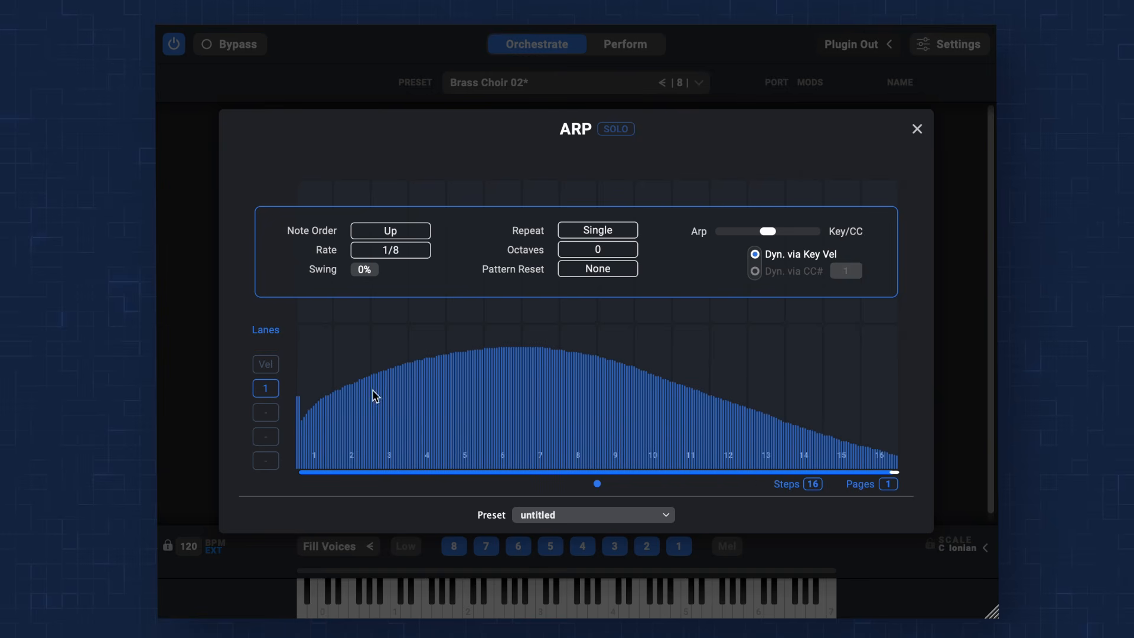
{"action": "left_click", "coordinate": [265, 362]}
{"action": "left_click", "coordinate": [715, 90]}
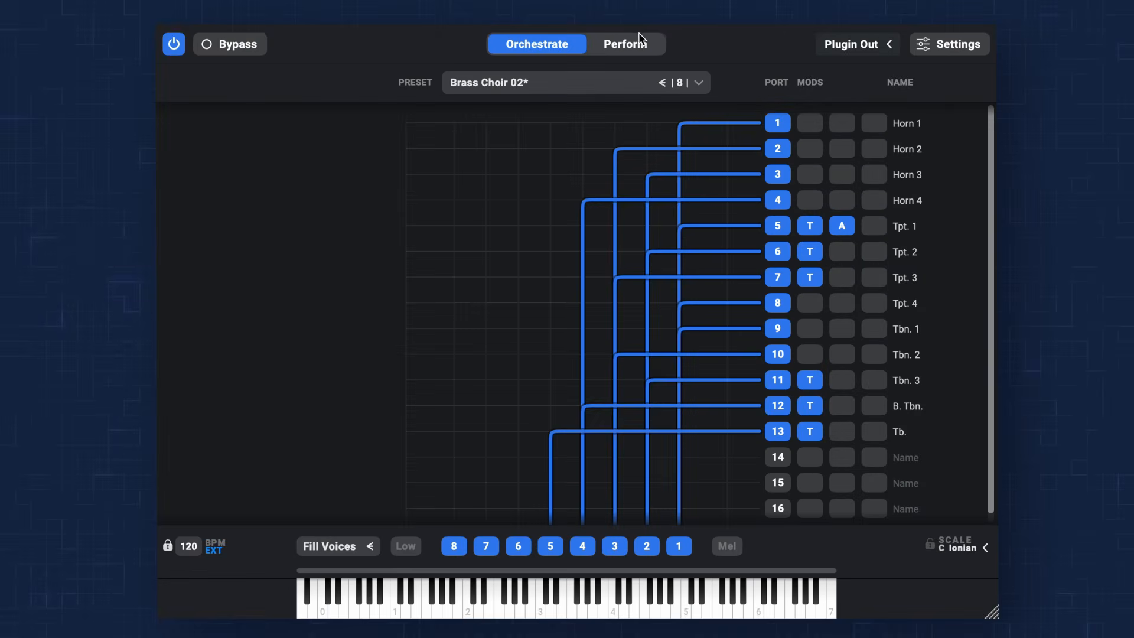
Switch to the Perform view and turn Global Keyswitch Area on and off again in the performance settings.
{"action": "left_click", "coordinate": [637, 36]}
{"action": "left_click", "coordinate": [413, 83]}
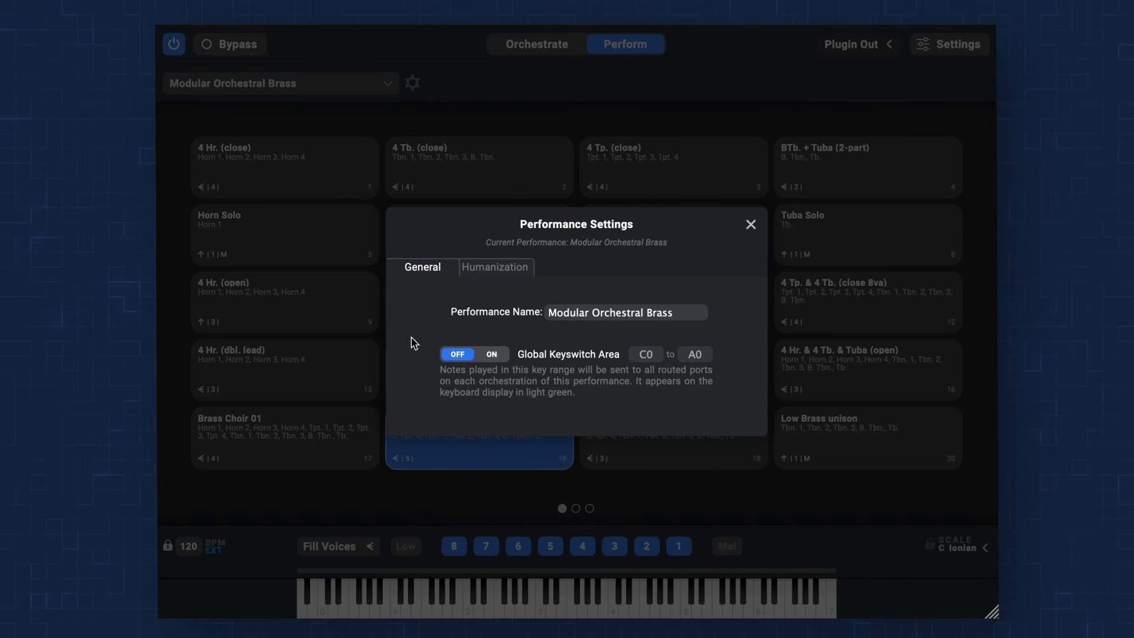
{"action": "left_click", "coordinate": [490, 355]}
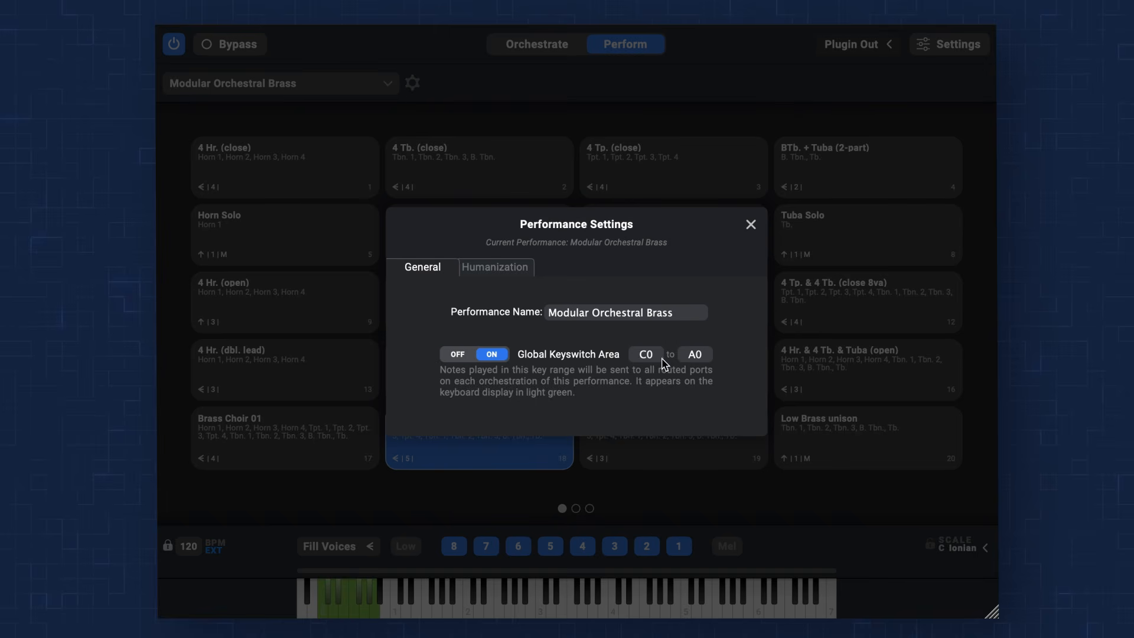
{"action": "left_click", "coordinate": [457, 356]}
{"action": "left_click", "coordinate": [799, 115]}
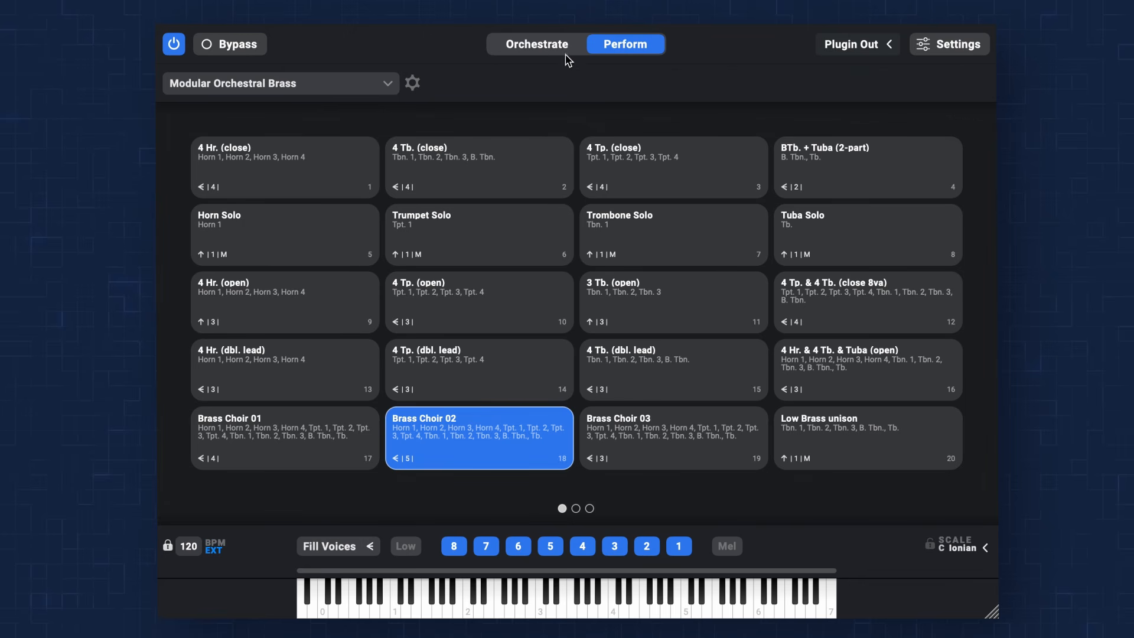
Activate Trumpet Solo, 4 Tp. (close), Trombone Solo, 4 Tp. & 4 Tb. (close 8va) and Low Brass unison in turn.
{"action": "left_click", "coordinate": [528, 223]}
{"action": "left_click", "coordinate": [654, 175]}
{"action": "left_click", "coordinate": [738, 239]}
{"action": "left_click", "coordinate": [886, 327]}
{"action": "left_click", "coordinate": [843, 443]}
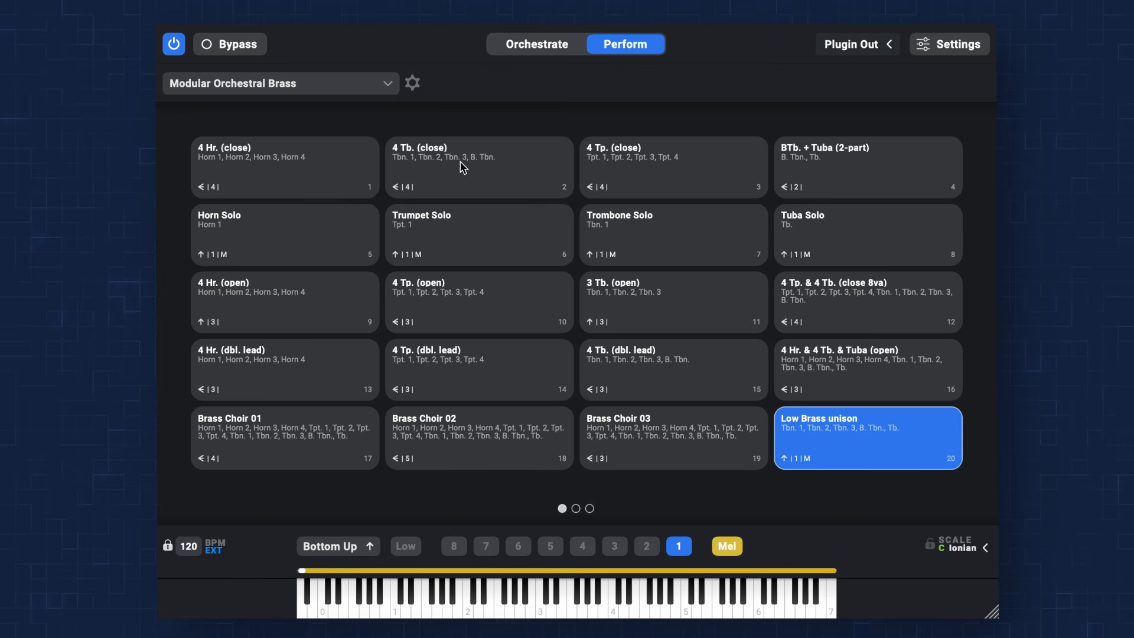
In the remote setup, turn on Listen to Key Range, look at its options and turn it off again.
{"action": "left_click", "coordinate": [948, 44]}
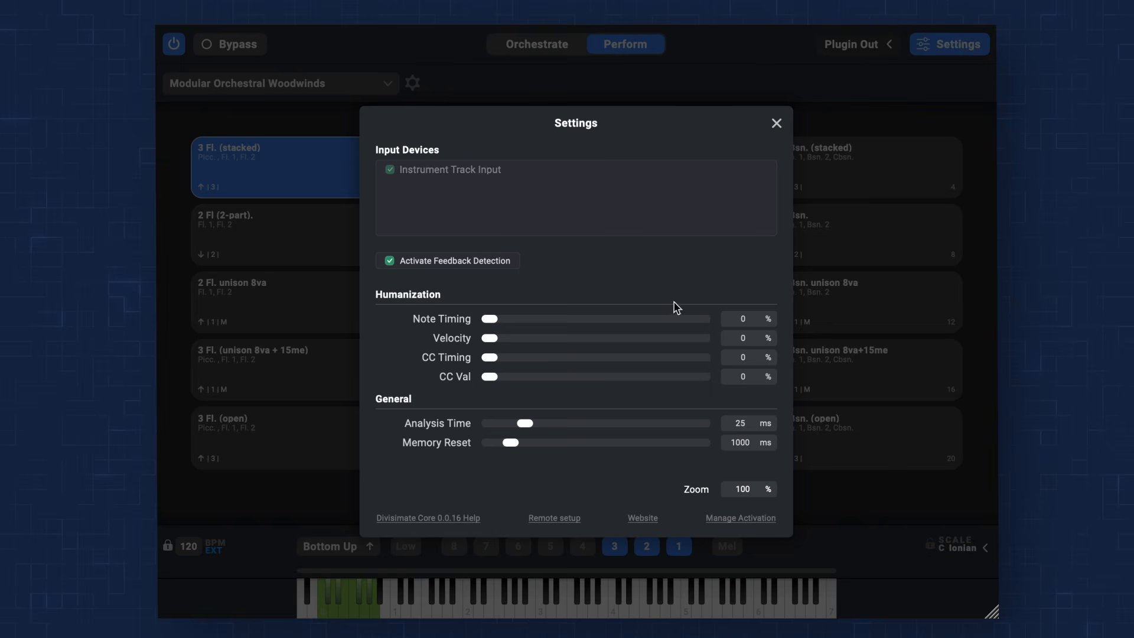
{"action": "left_click", "coordinate": [555, 518]}
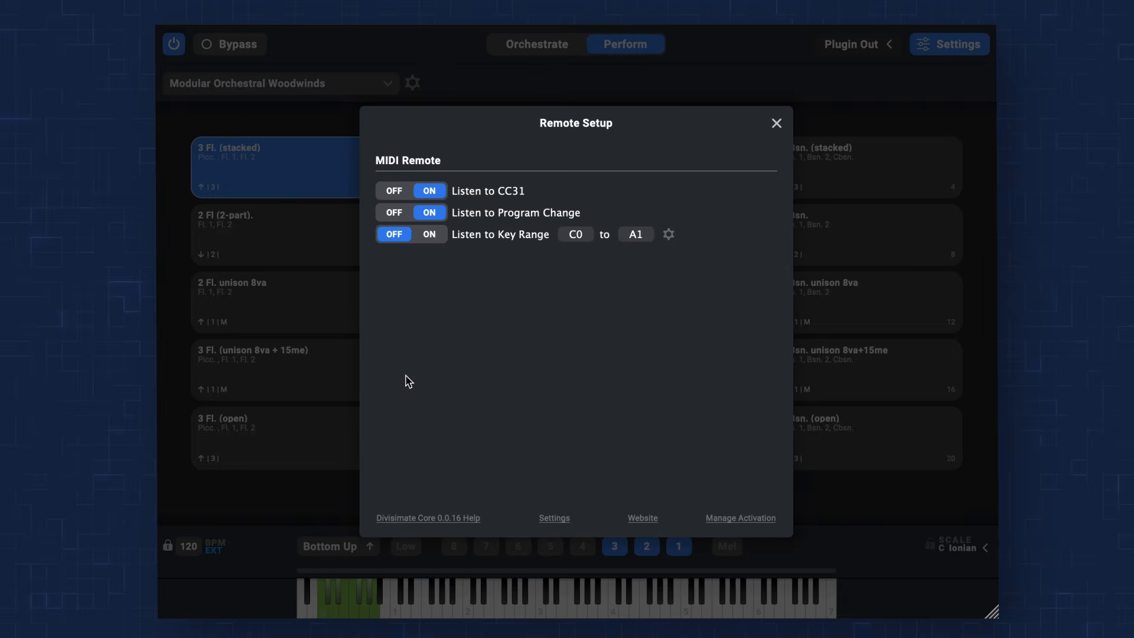
{"action": "left_click", "coordinate": [428, 234]}
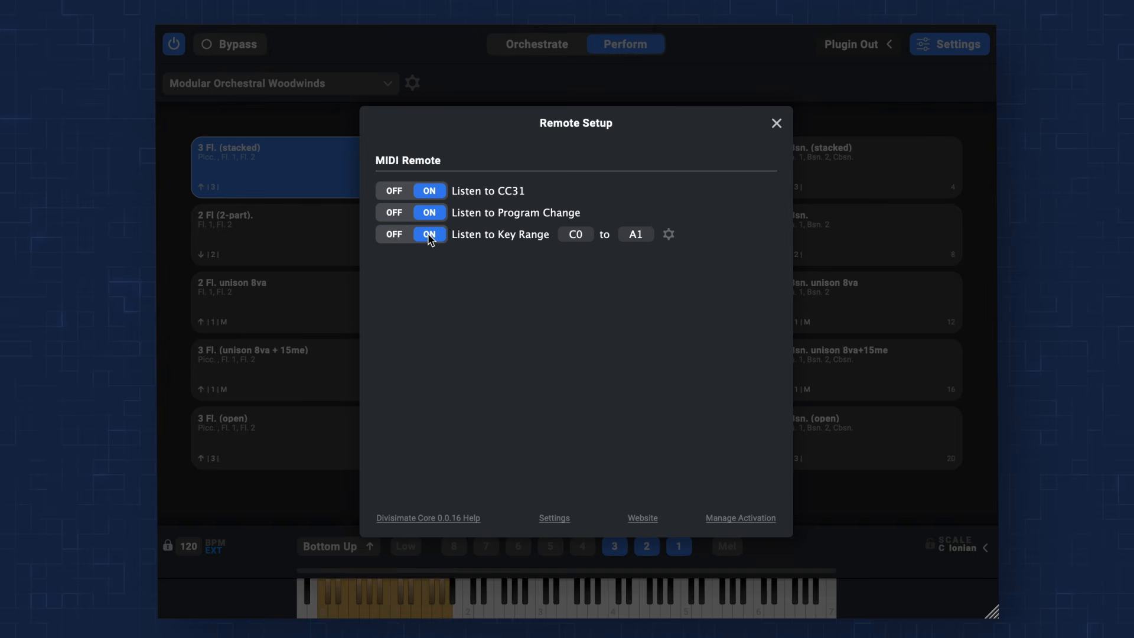
{"action": "left_click", "coordinate": [668, 235]}
{"action": "left_click", "coordinate": [673, 243]}
{"action": "left_click", "coordinate": [388, 235]}
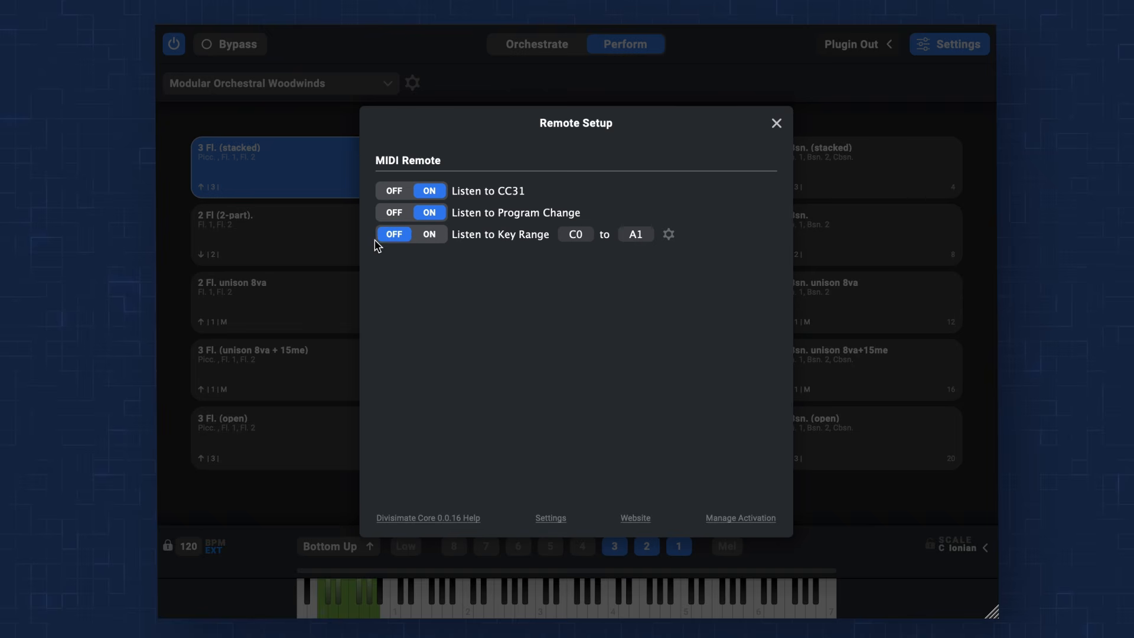
{"action": "left_click", "coordinate": [308, 244]}
Load the Modular Orchestral Strings performance.
{"action": "left_click", "coordinate": [369, 83]}
{"action": "left_click", "coordinate": [327, 141]}
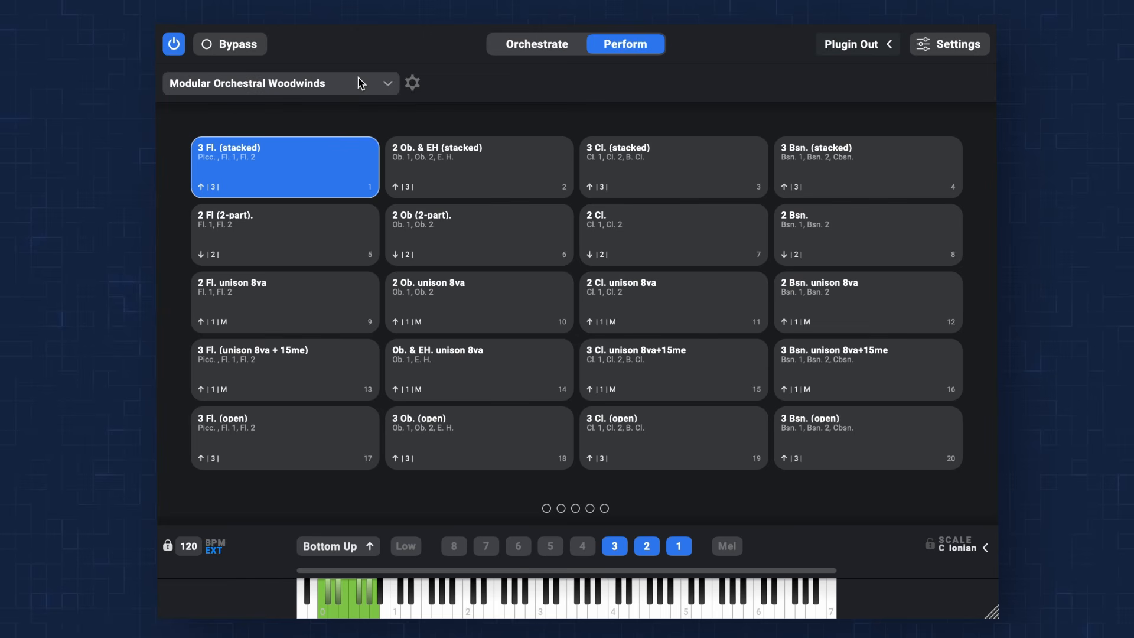
{"action": "left_click", "coordinate": [387, 82]}
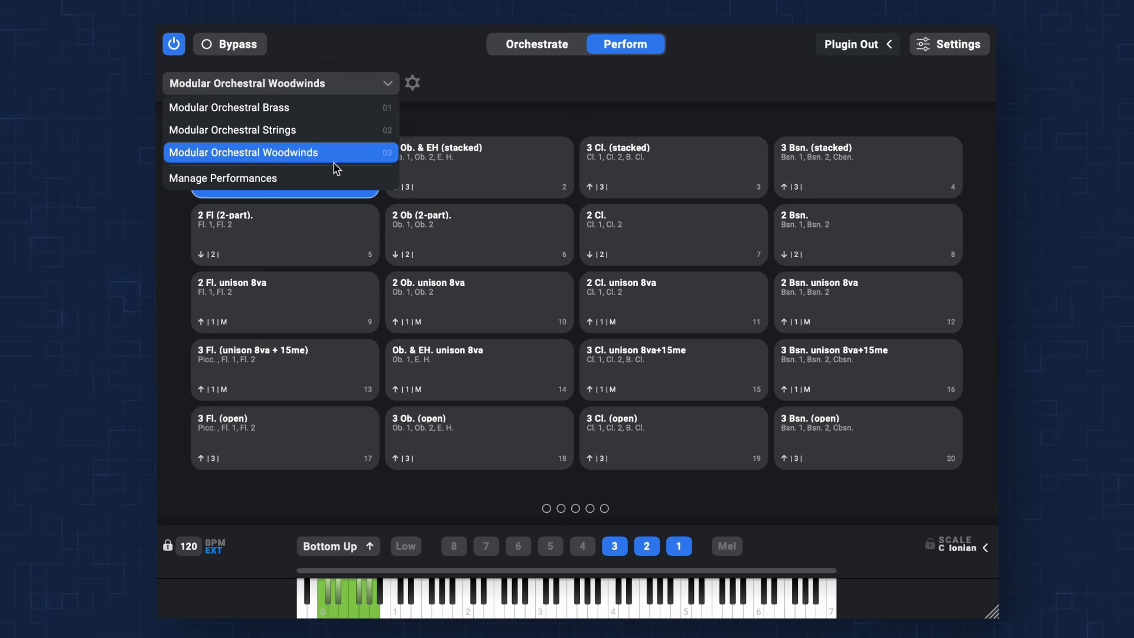
{"action": "left_click", "coordinate": [302, 121]}
Load the Modular Orchestral Brass performance and browse its three pages of orchestrations.
{"action": "left_click", "coordinate": [314, 84]}
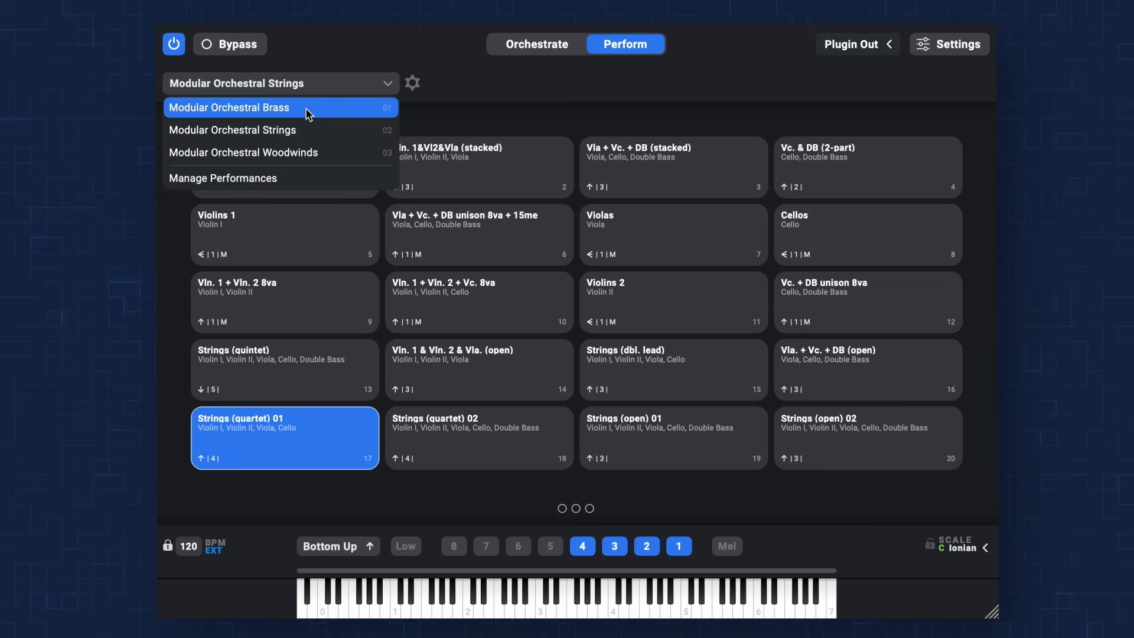
{"action": "left_click", "coordinate": [303, 108]}
{"action": "left_click", "coordinate": [576, 509]}
{"action": "left_click", "coordinate": [590, 509]}
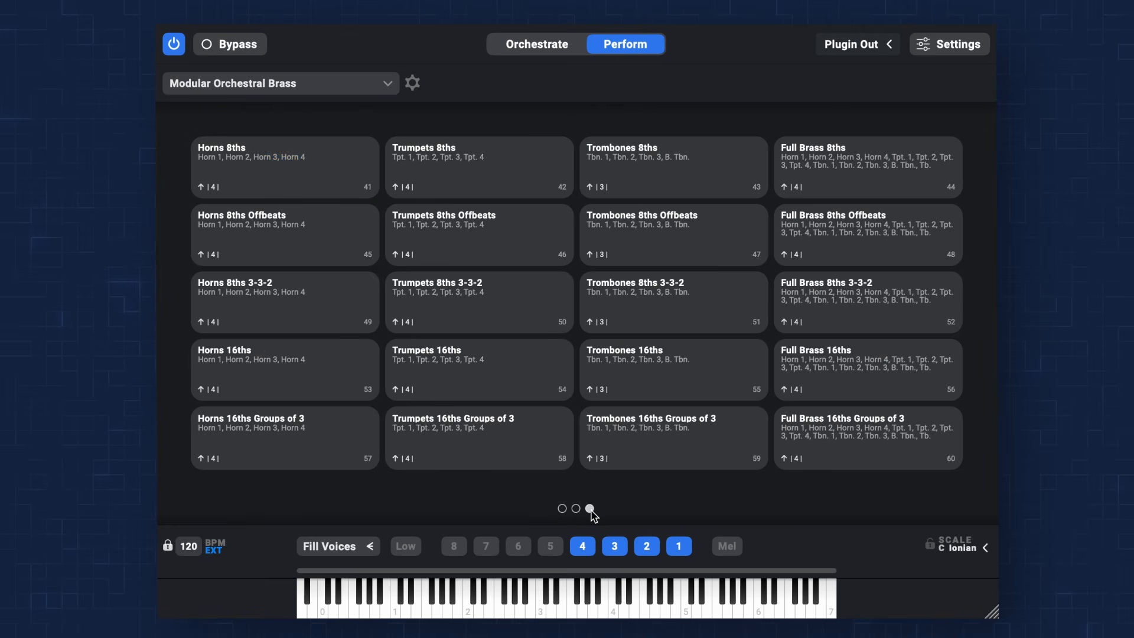
{"action": "left_click", "coordinate": [561, 508]}
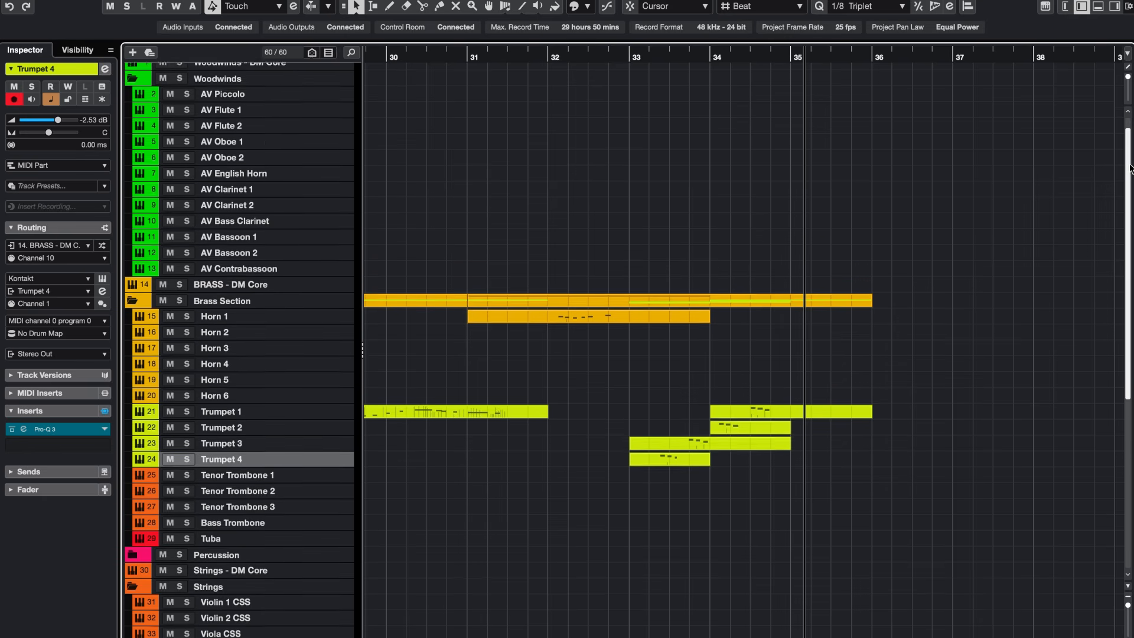
Examine the Cubase project's track list from the woodwinds through the brass and strings to the voices.
{"action": "scroll", "coordinate": [567, 349], "scroll_direction": "down", "scroll_amount": 3}
{"action": "scroll", "coordinate": [567, 348], "scroll_direction": "down", "scroll_amount": 6}
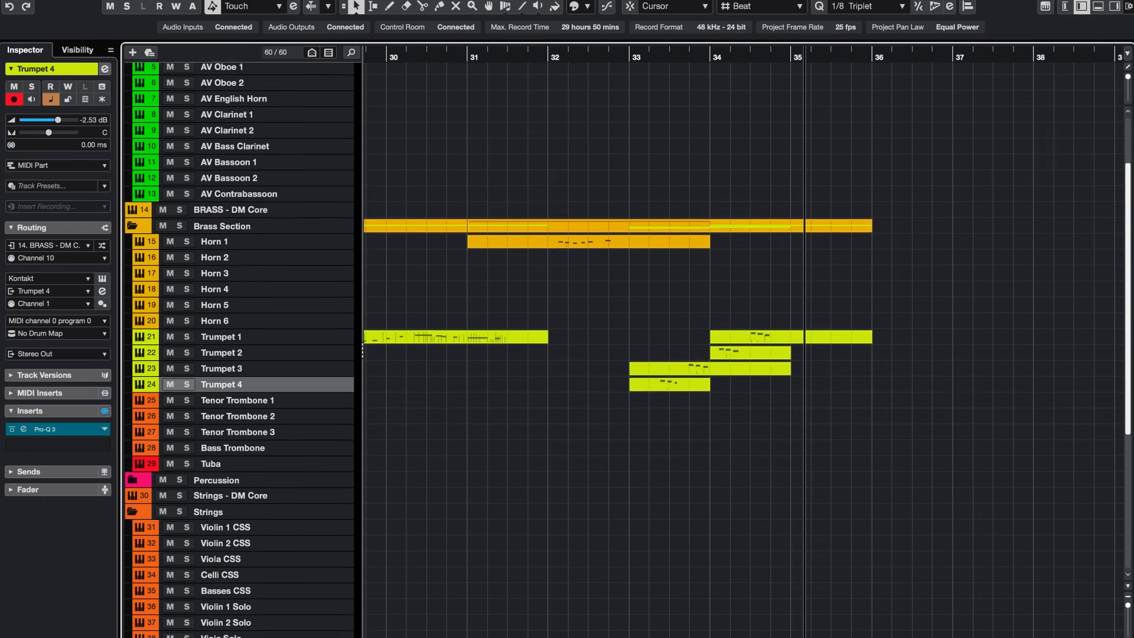
{"action": "scroll", "coordinate": [567, 348], "scroll_direction": "down", "scroll_amount": 6}
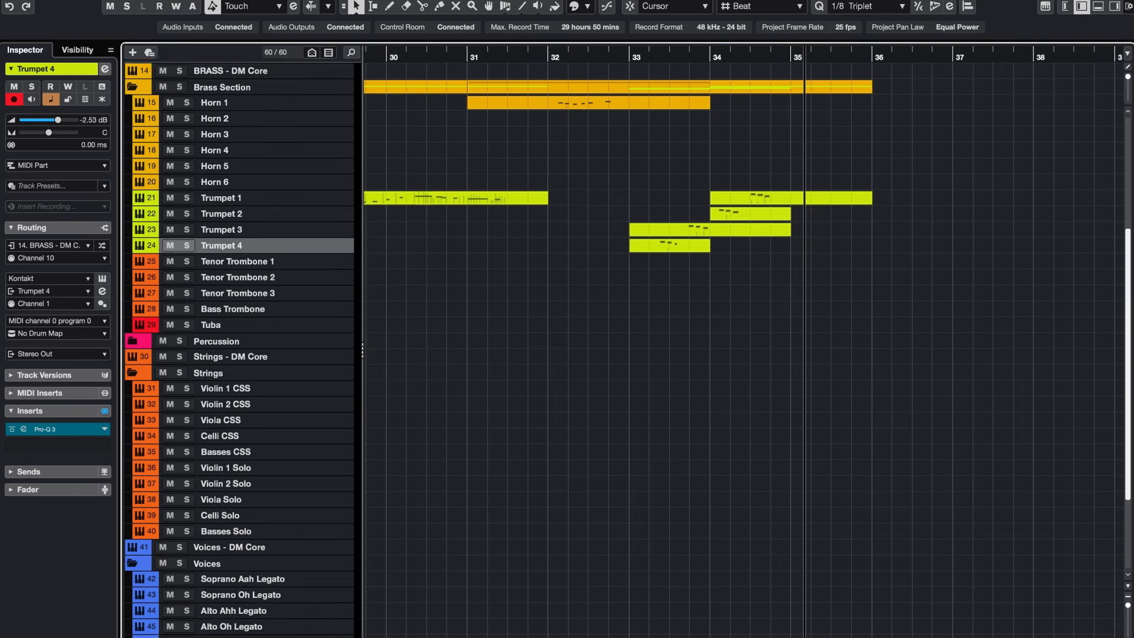
{"action": "scroll", "coordinate": [566, 349], "scroll_direction": "down", "scroll_amount": 2}
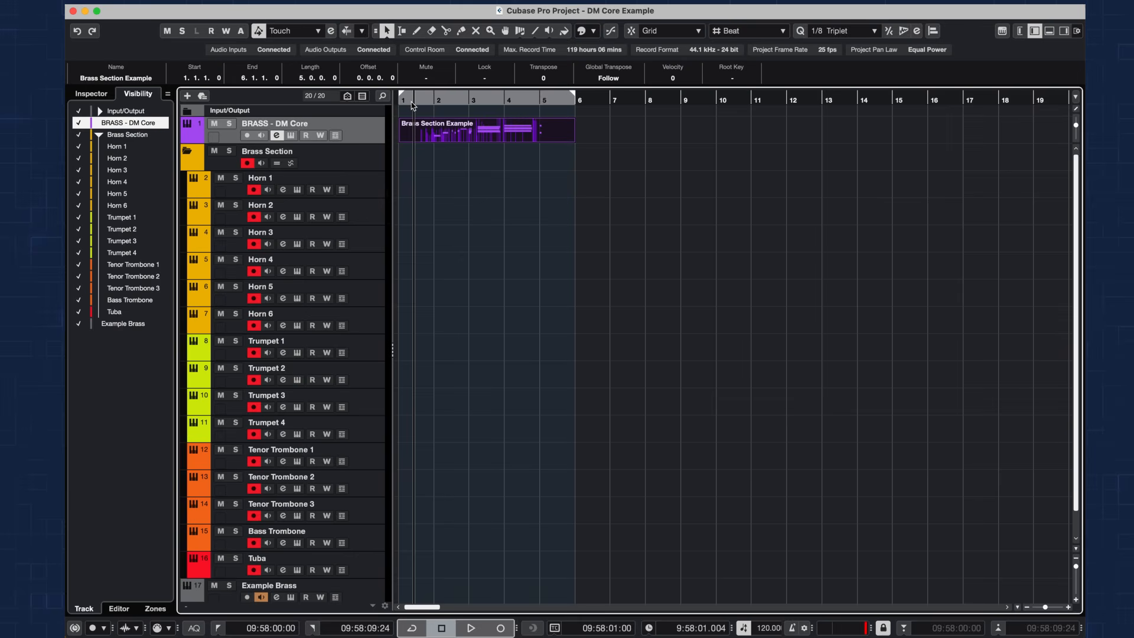
Return the Cubase playback cursor to the project start and start recording.
{"action": "left_click_drag", "start_coordinate": [412, 105], "coordinate": [362, 104]}
{"action": "key", "text": "KP_Multiply"}
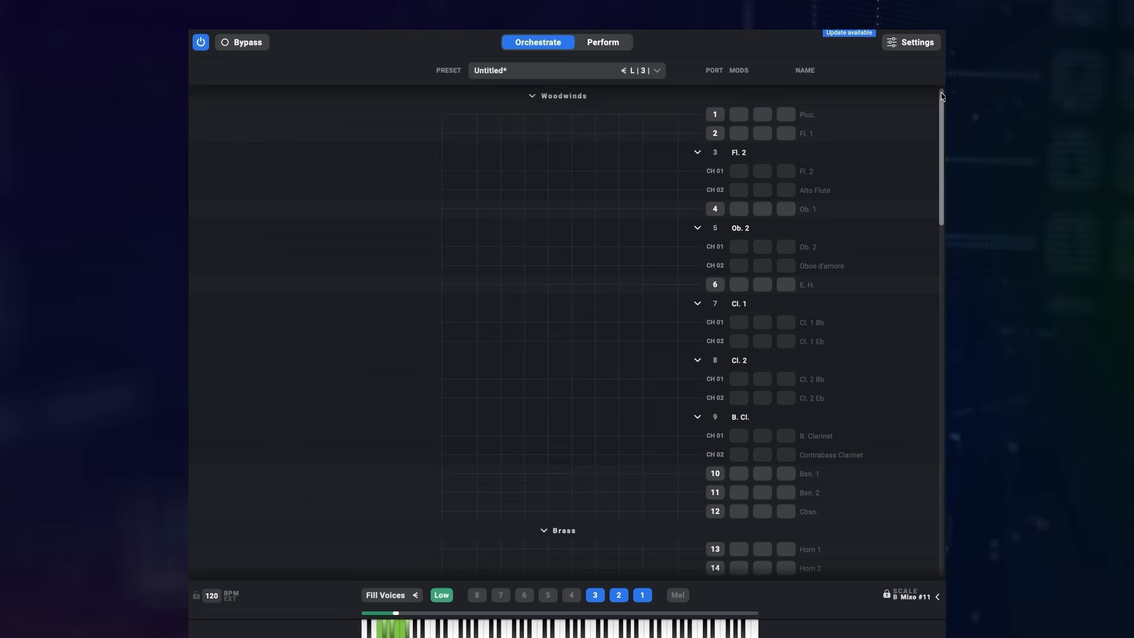
Look through the port list of the orchestral template in Divisimate, from the Woodwinds section down past the Brass section.
{"action": "scroll", "coordinate": [941, 120], "scroll_direction": "down", "scroll_amount": 5}
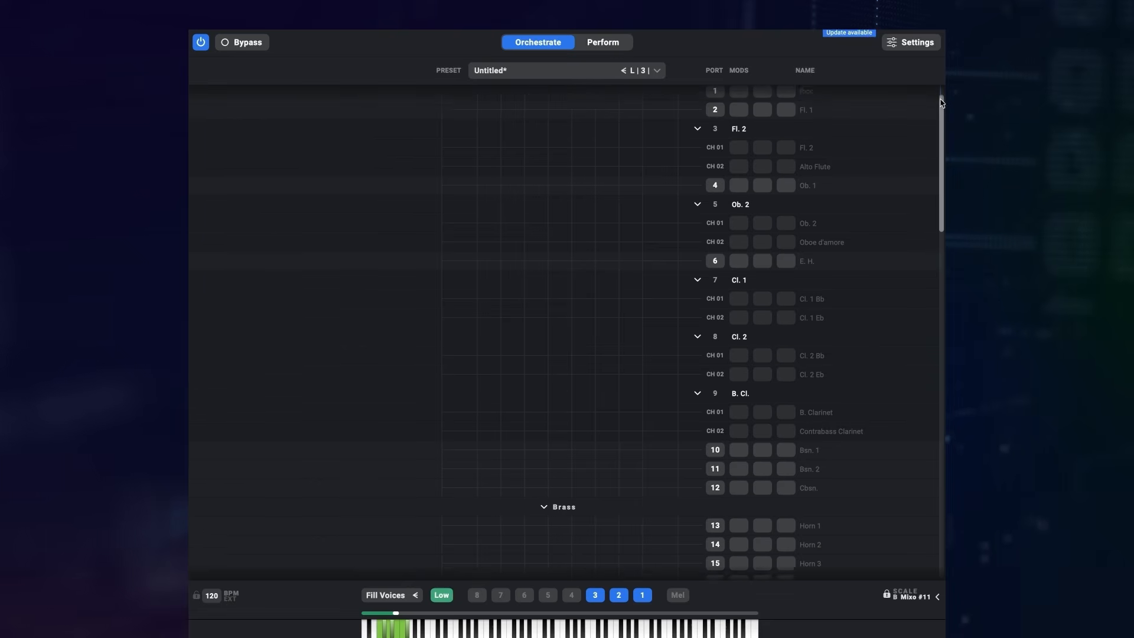
{"action": "left_click_drag", "start_coordinate": [941, 119], "coordinate": [943, 394]}
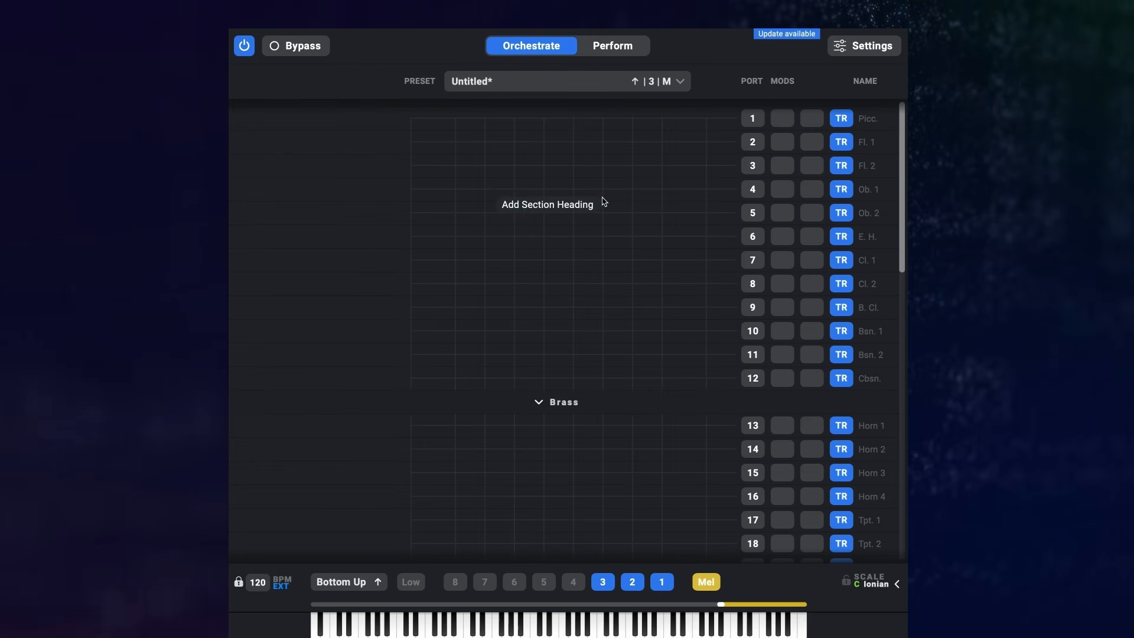
Add a section heading named Woodwinds to the port list between ports 3 and 4.
{"action": "left_click", "coordinate": [588, 206]}
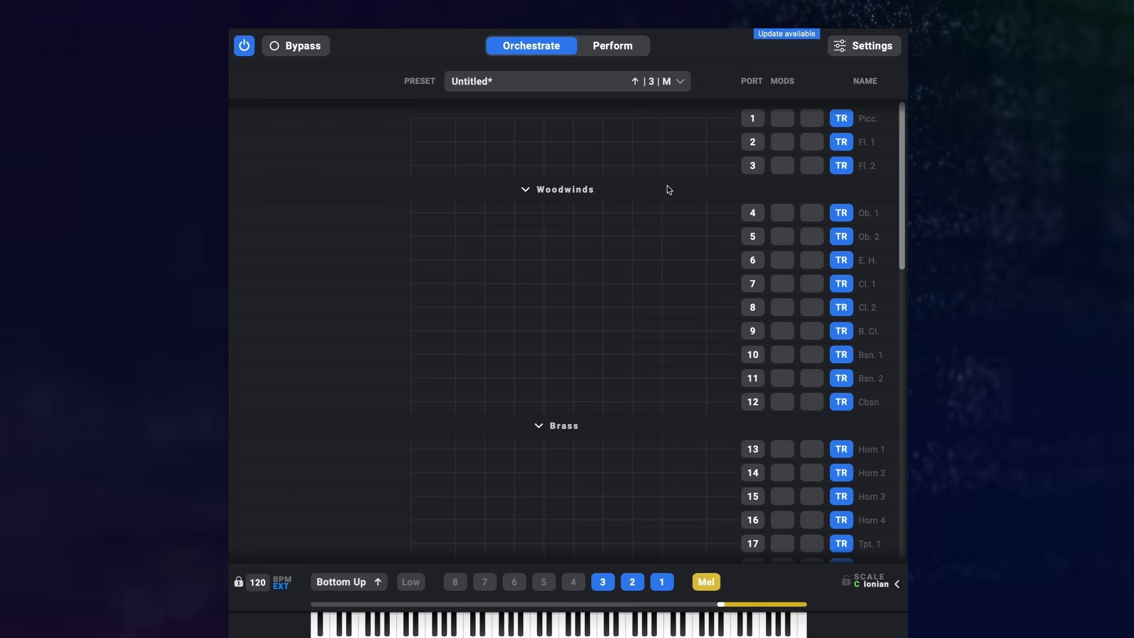
{"action": "scroll", "coordinate": [669, 189], "scroll_direction": "down", "scroll_amount": 2}
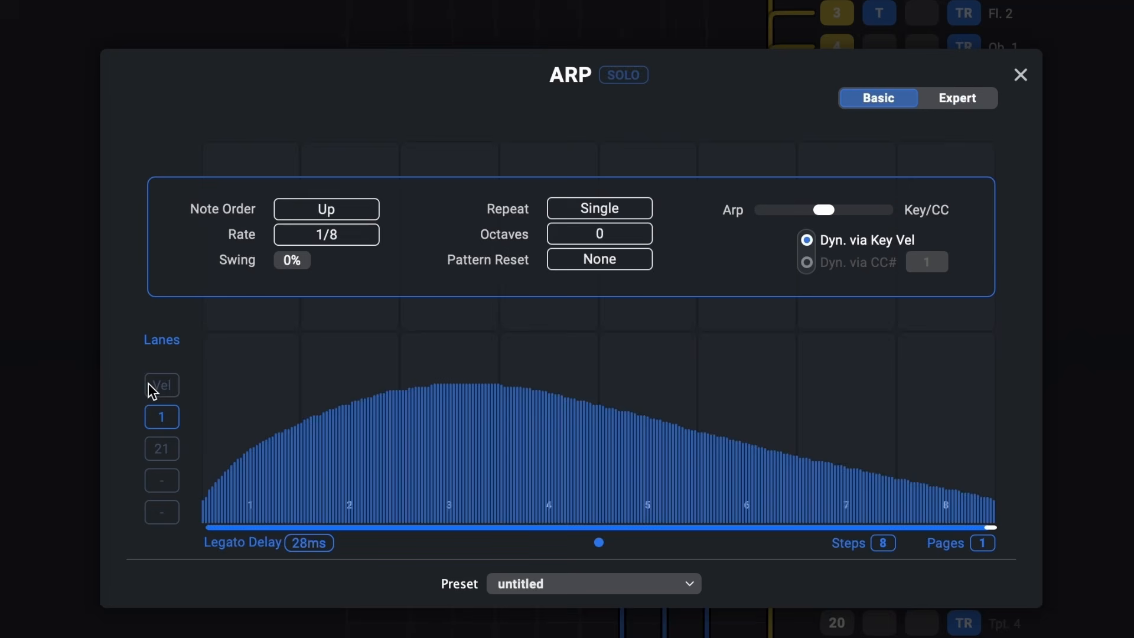
Show the arpeggiator's velocity lane and add a voice 3 note on step 7 in the Expert grid.
{"action": "left_click", "coordinate": [161, 386]}
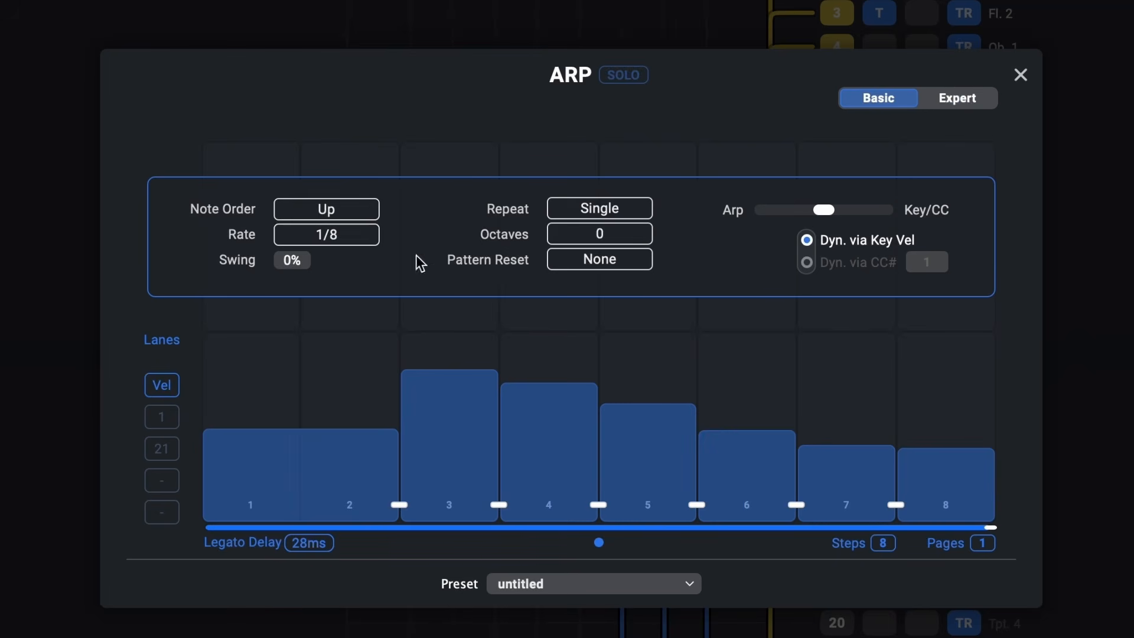
{"action": "left_click", "coordinate": [952, 104]}
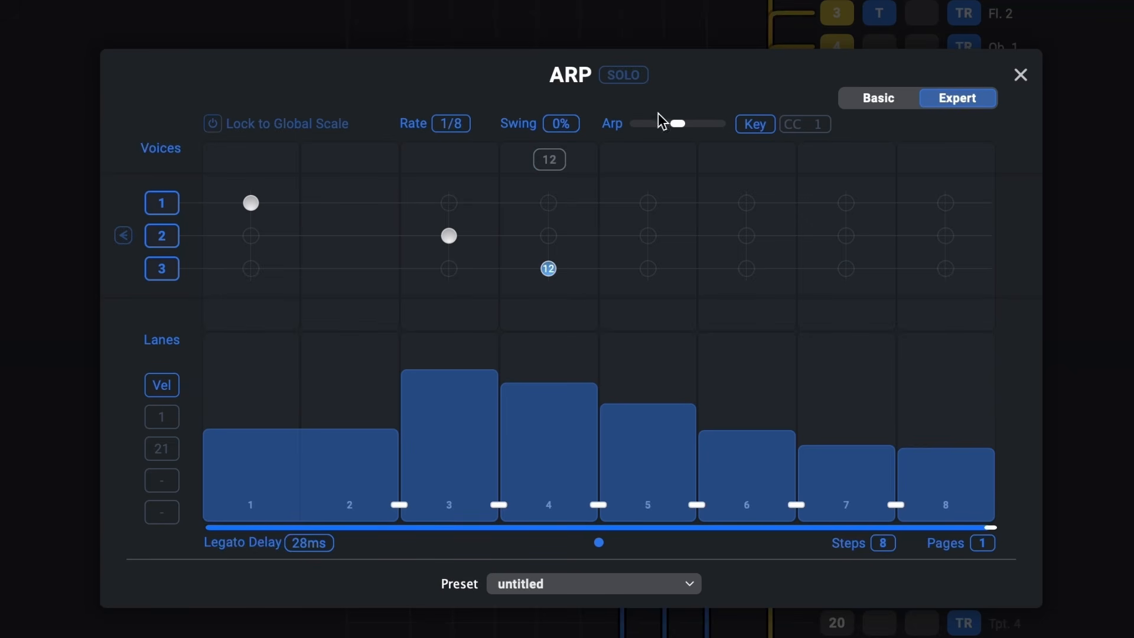
{"action": "left_click", "coordinate": [847, 271]}
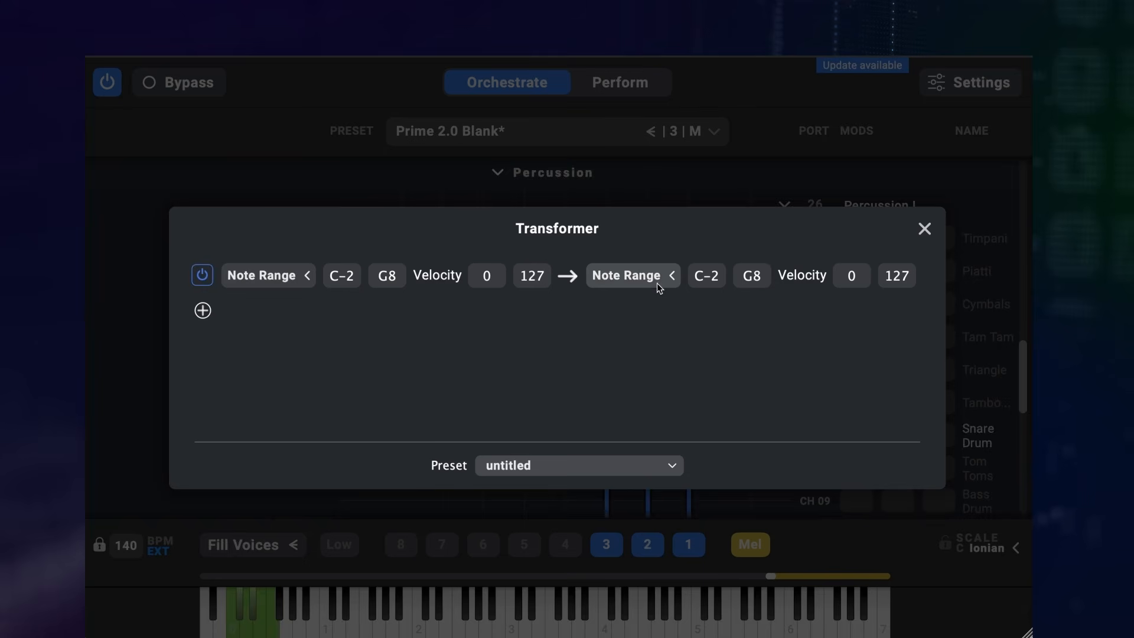
Set the Transformer to turn velocities 110 to 127 into note C3, and add a second rule that blocks velocities 0 to 109.
{"action": "left_click", "coordinate": [657, 282]}
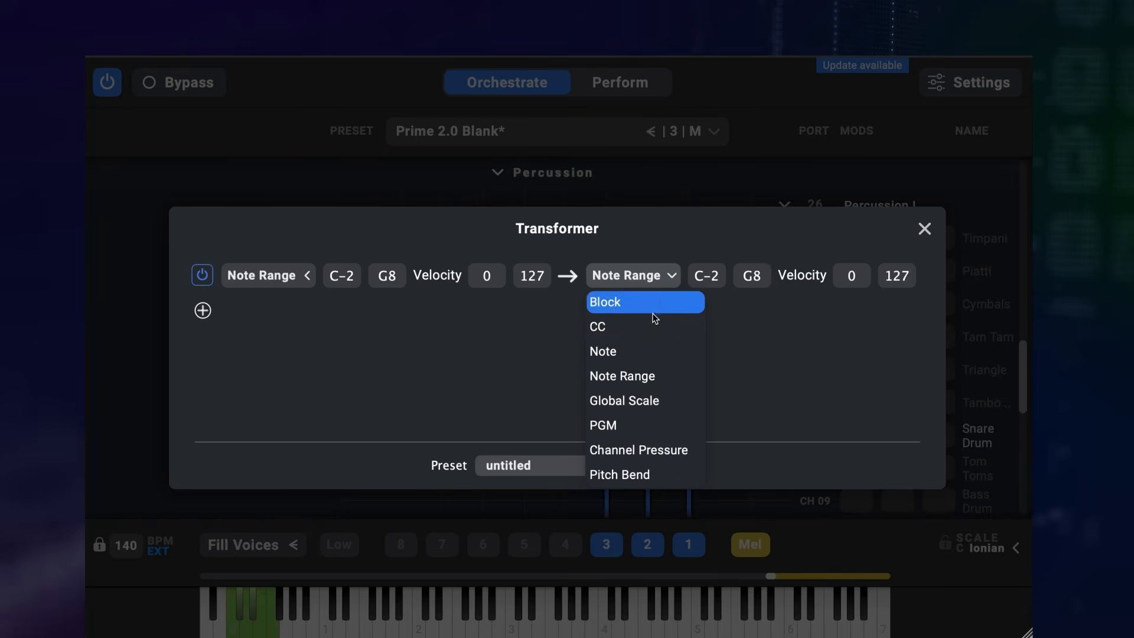
{"action": "left_click", "coordinate": [646, 349]}
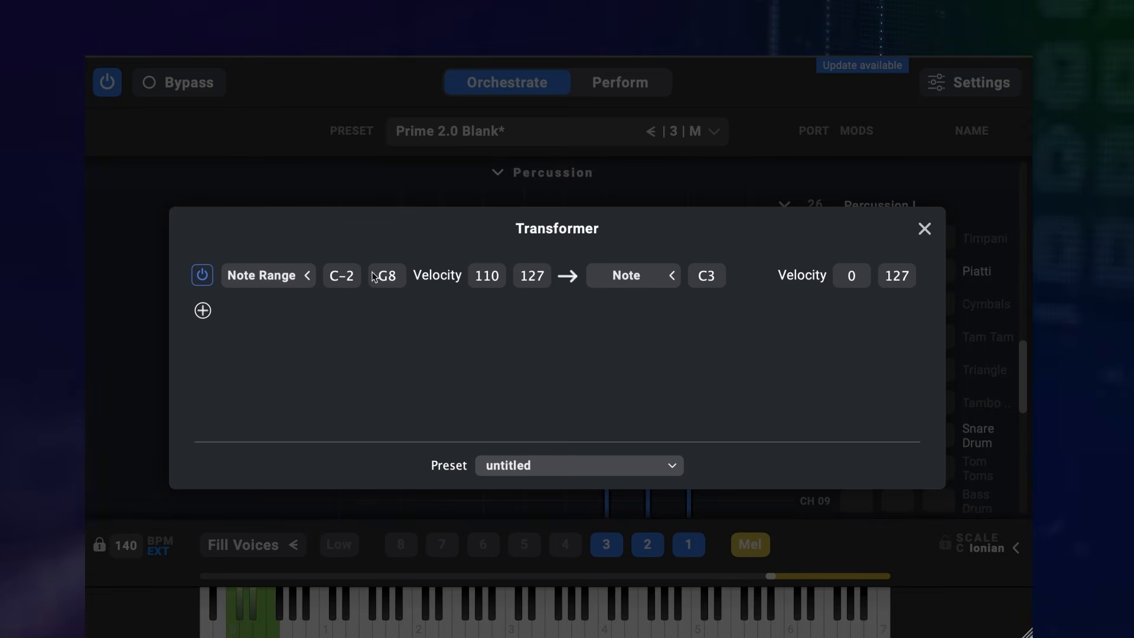
{"action": "left_click", "coordinate": [202, 311]}
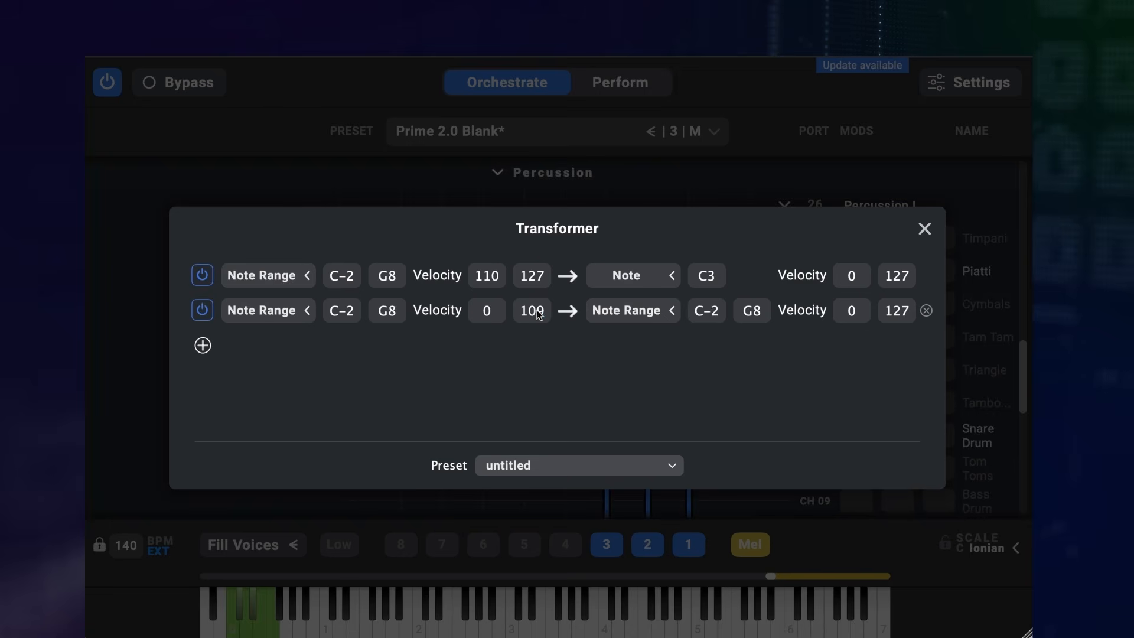
{"action": "left_click", "coordinate": [614, 310]}
{"action": "left_click", "coordinate": [598, 328]}
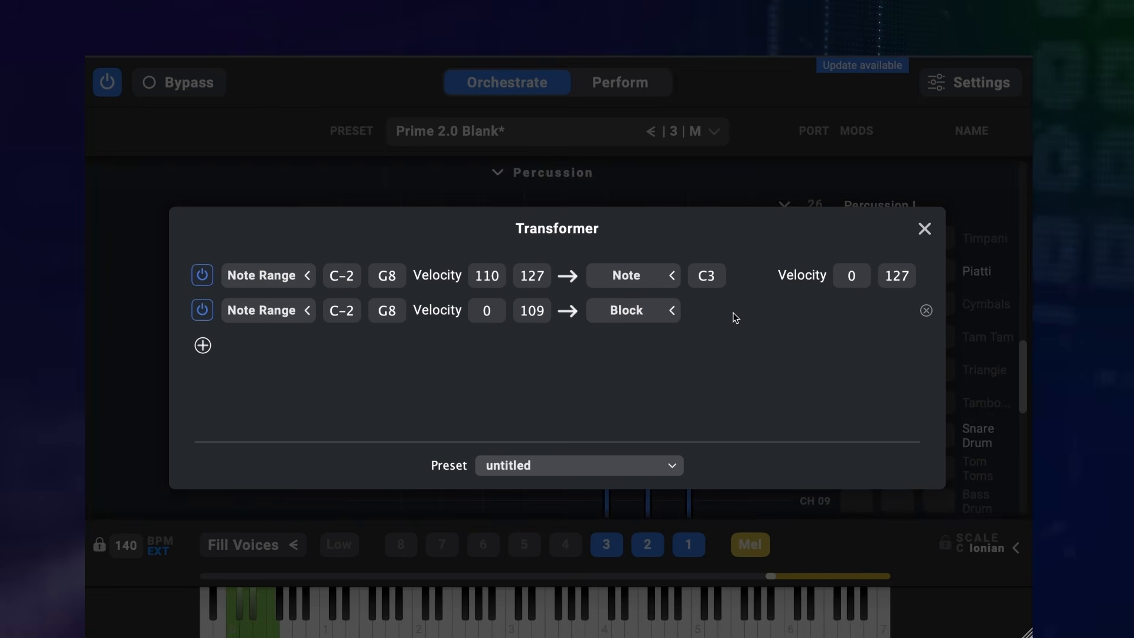